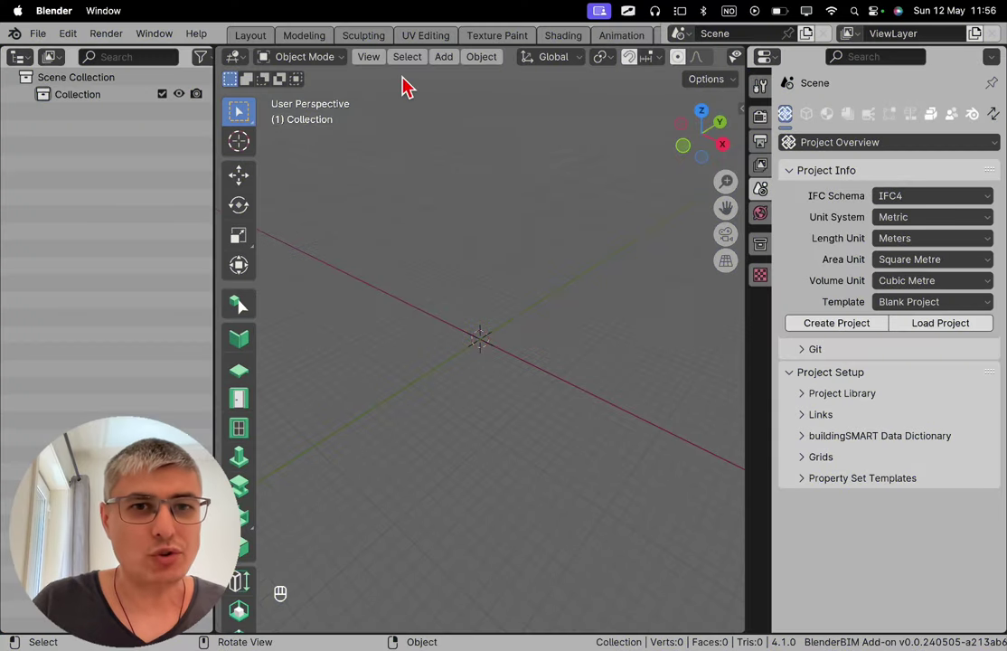
- Add a default cube mesh from Add > Mesh > Cube and zoom in on it
click(442, 57)
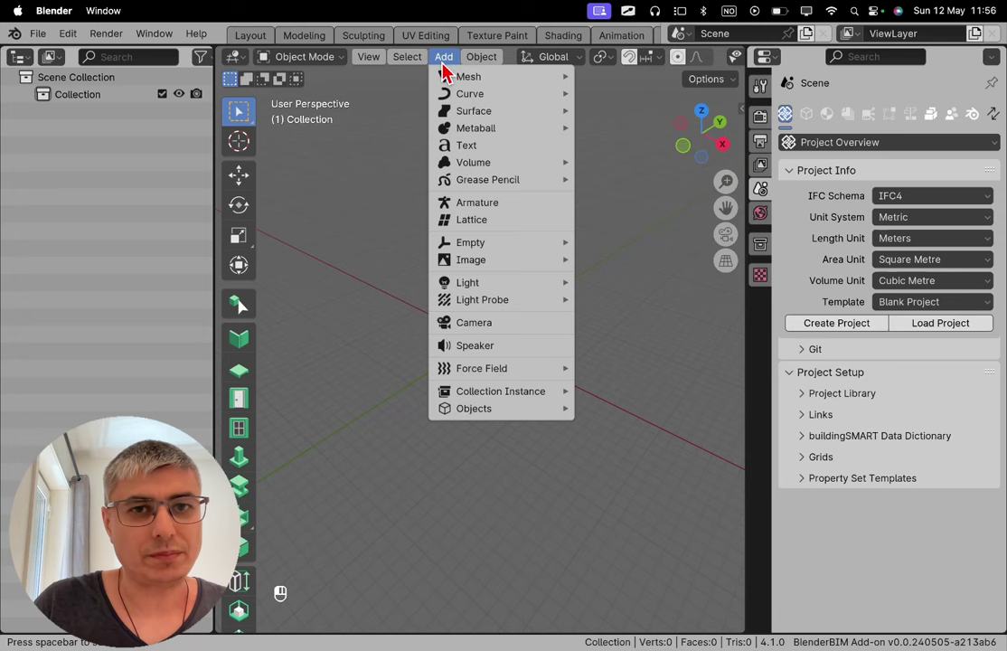
mouse_move(479, 78)
click(593, 94)
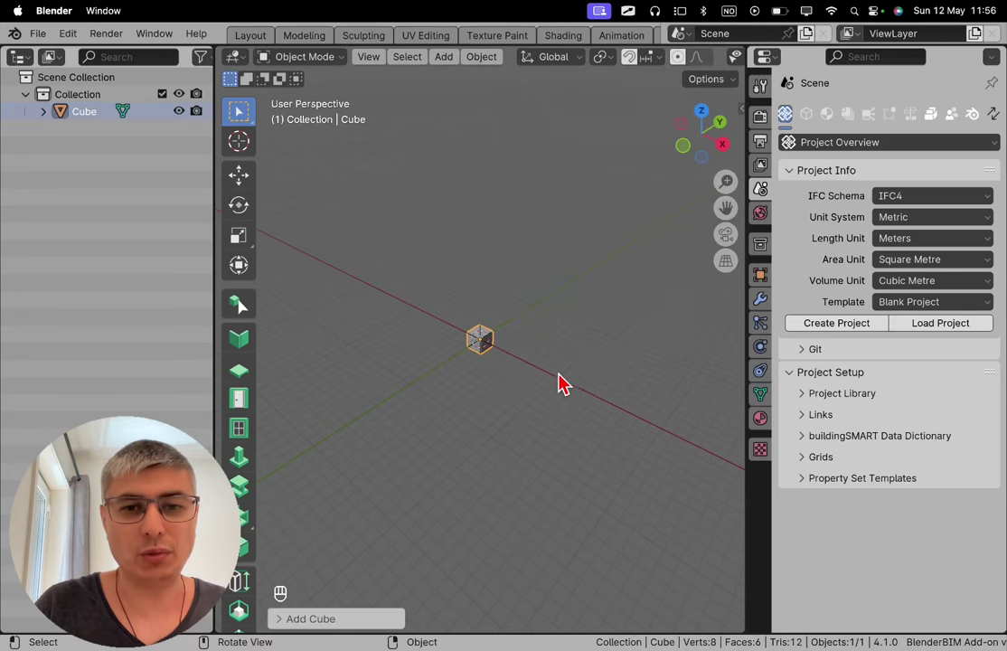
scroll(488, 357, up, 5)
mouse_move(447, 348)
middle_down()
mouse_move(490, 326)
mouse_move(461, 332)
middle_up()
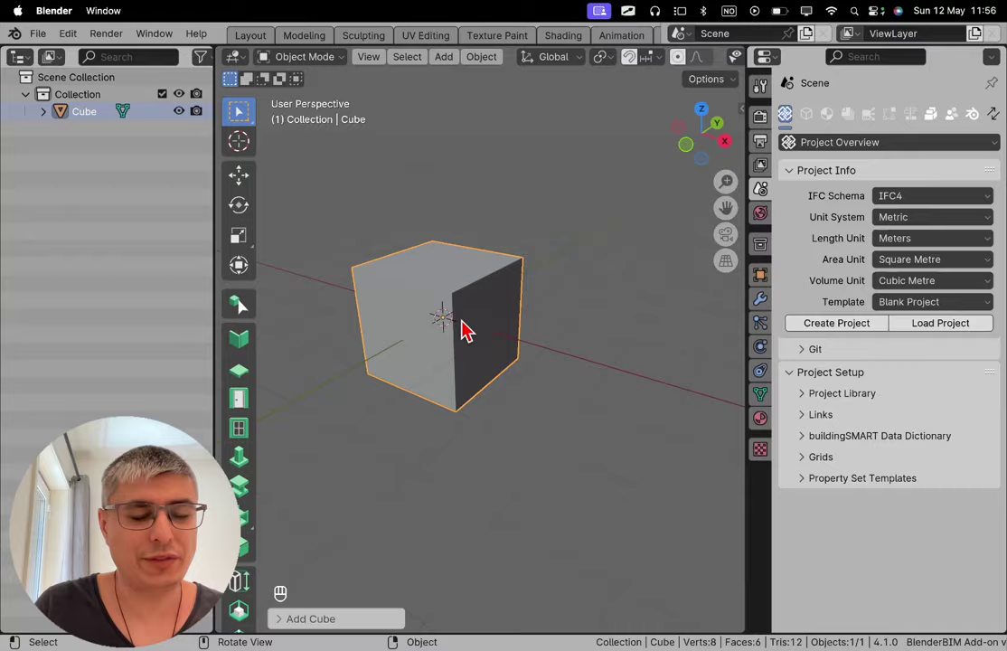
- Browse the File menu, then deselect the cube in the viewport
click(38, 34)
click(38, 33)
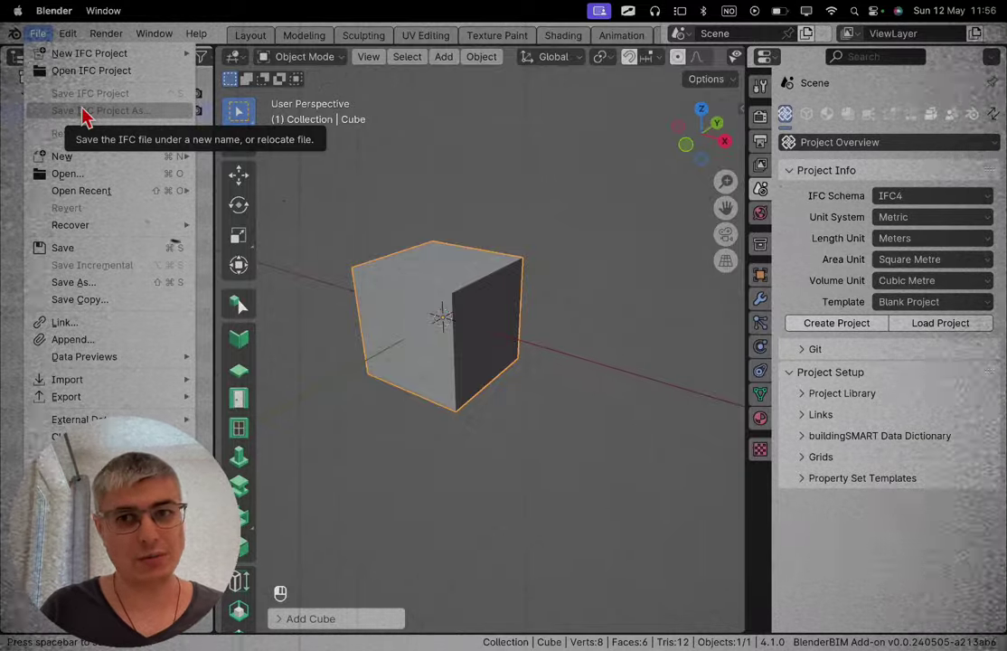
click(557, 183)
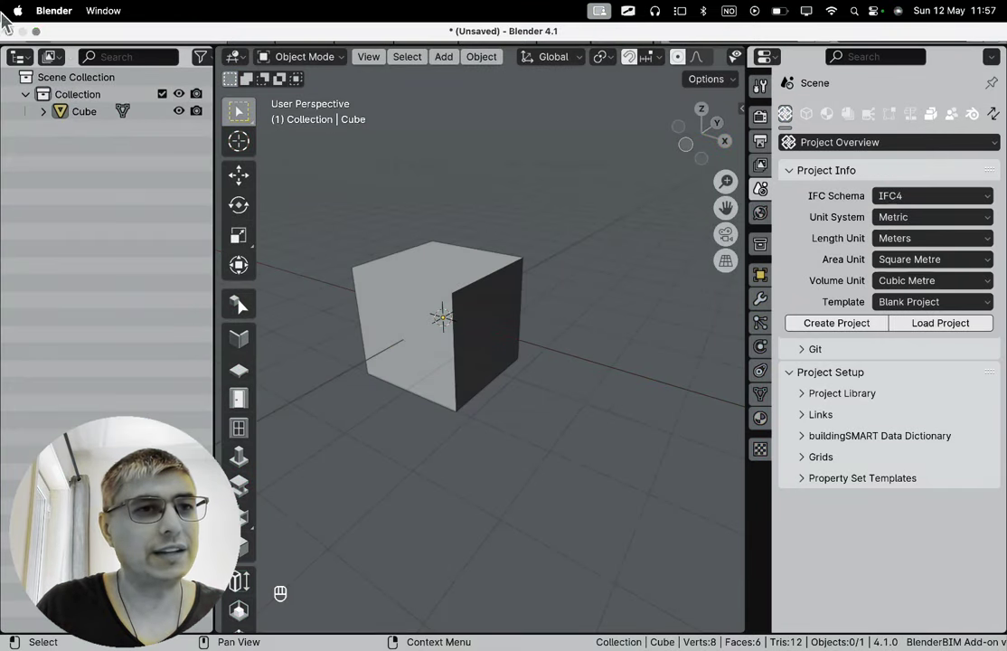
- Create a new IFC4 project with My Site, My Building and My Storey, widen the outliner, and select the cube
click(38, 33)
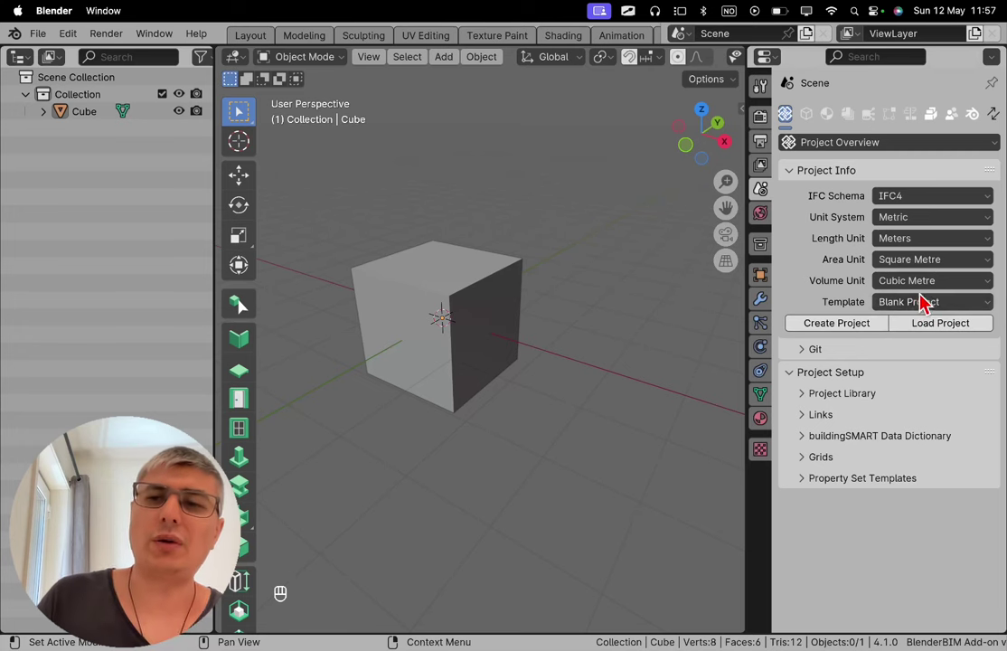
click(833, 327)
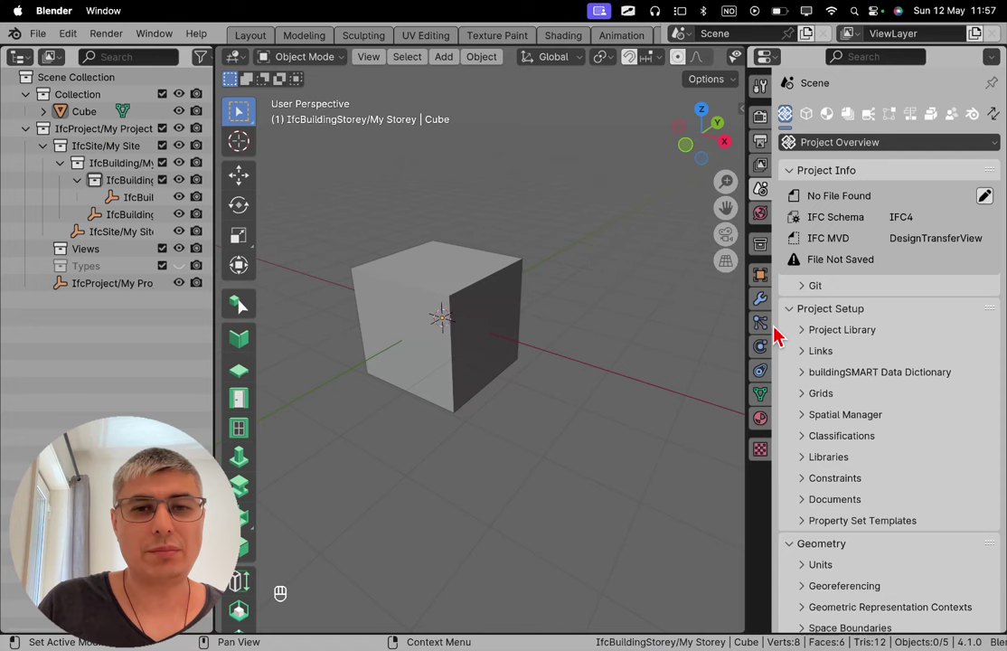
drag(218, 225, 304, 225)
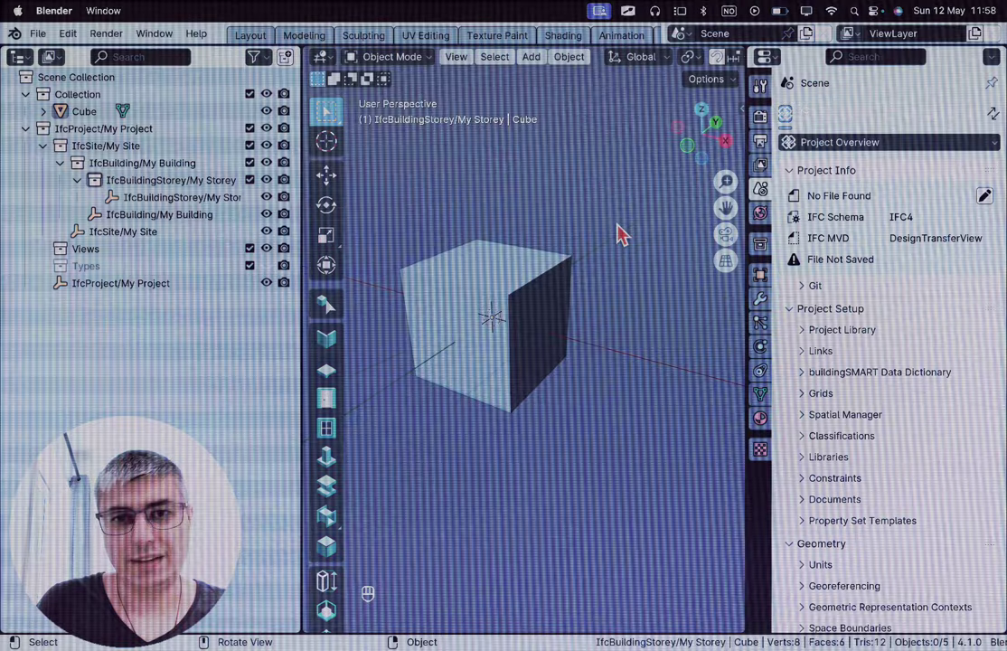
middle_drag(619, 234, 602, 259)
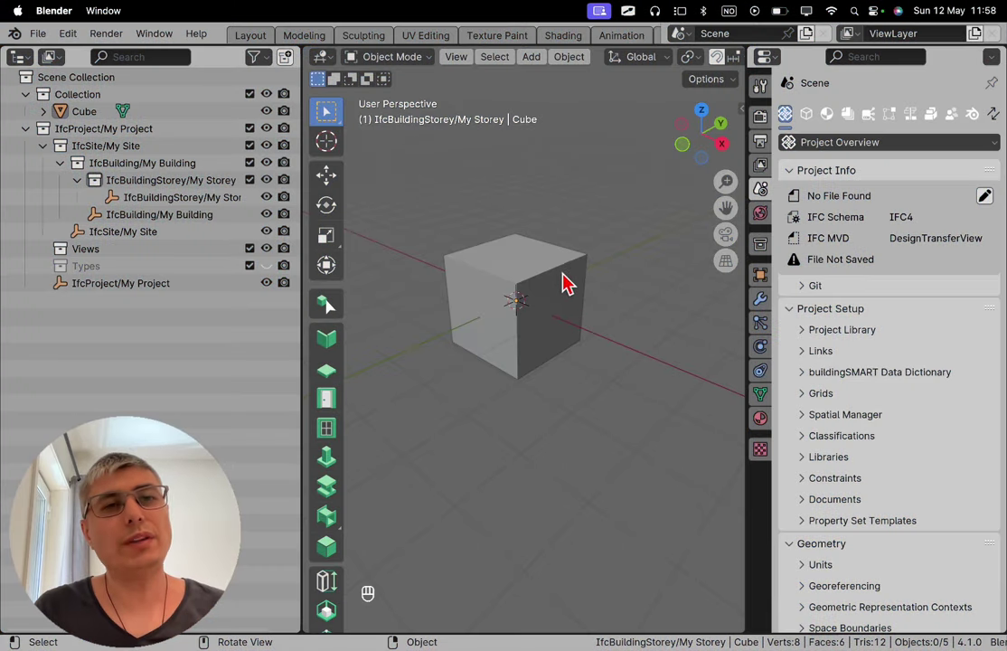
click(561, 281)
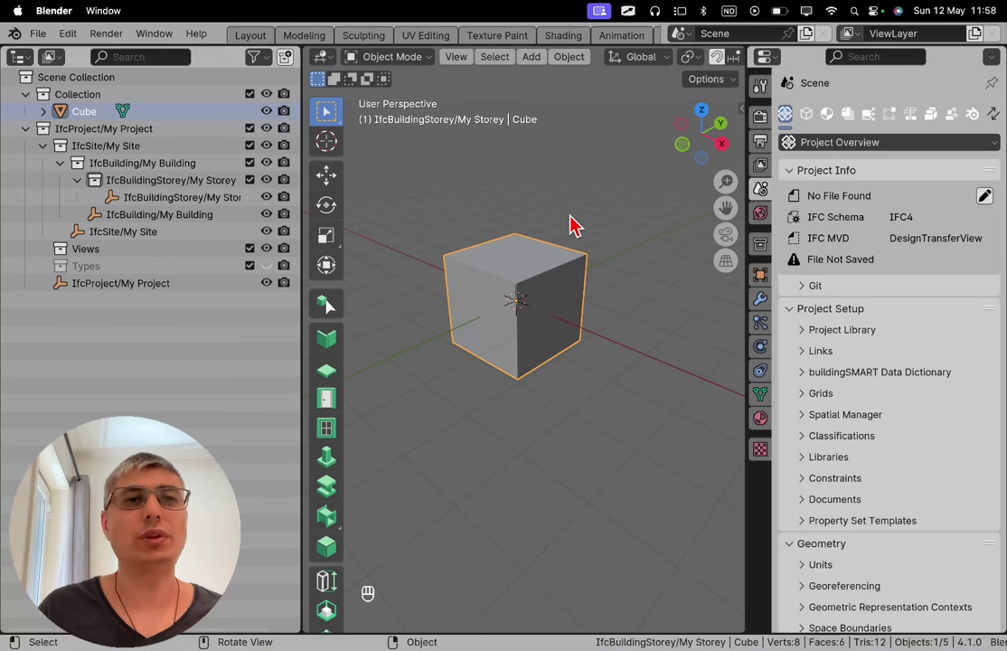
- Select the cube, show its object IFC metadata, and set the product kind to IfcElement
click(573, 247)
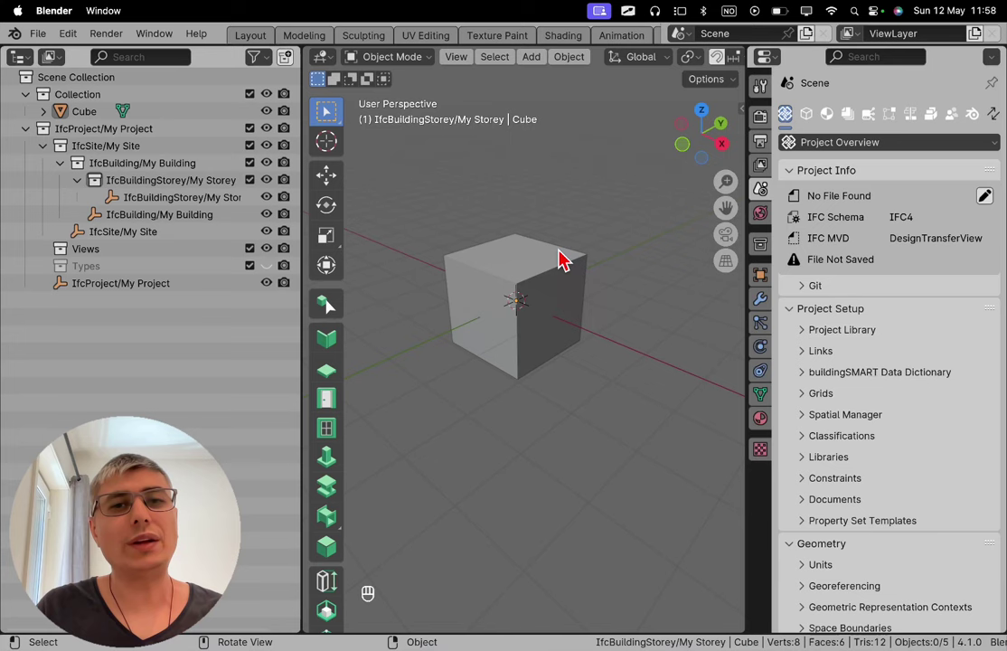
click(563, 259)
click(806, 114)
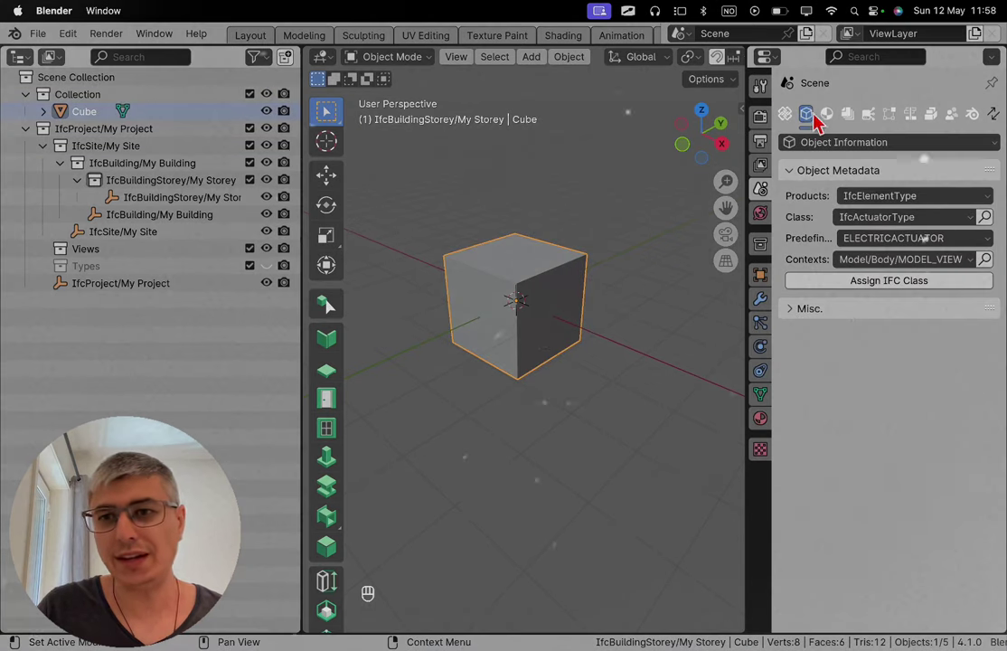
click(903, 197)
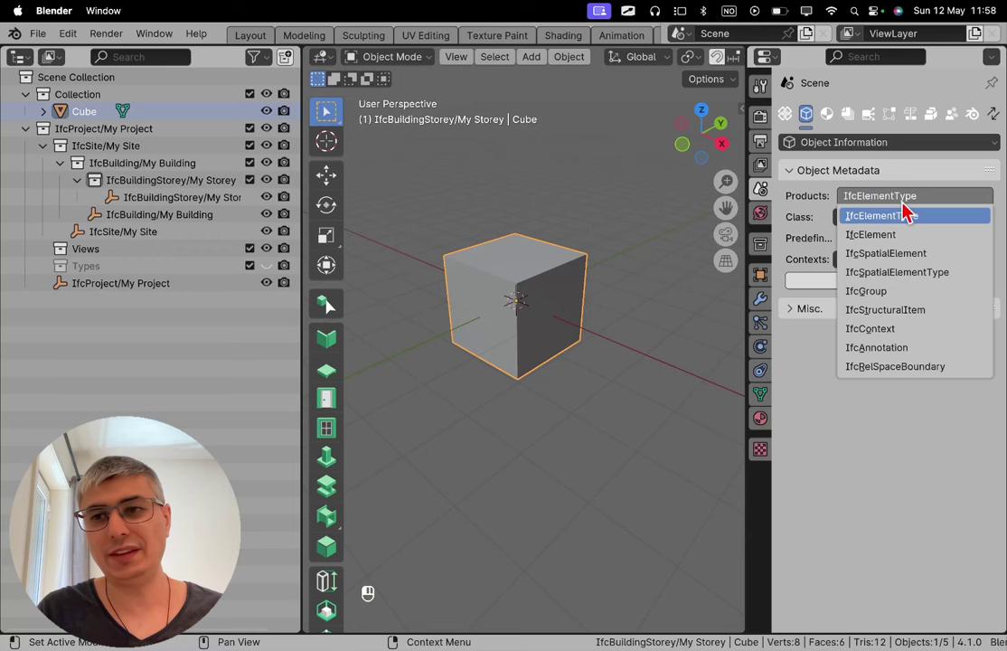
click(893, 236)
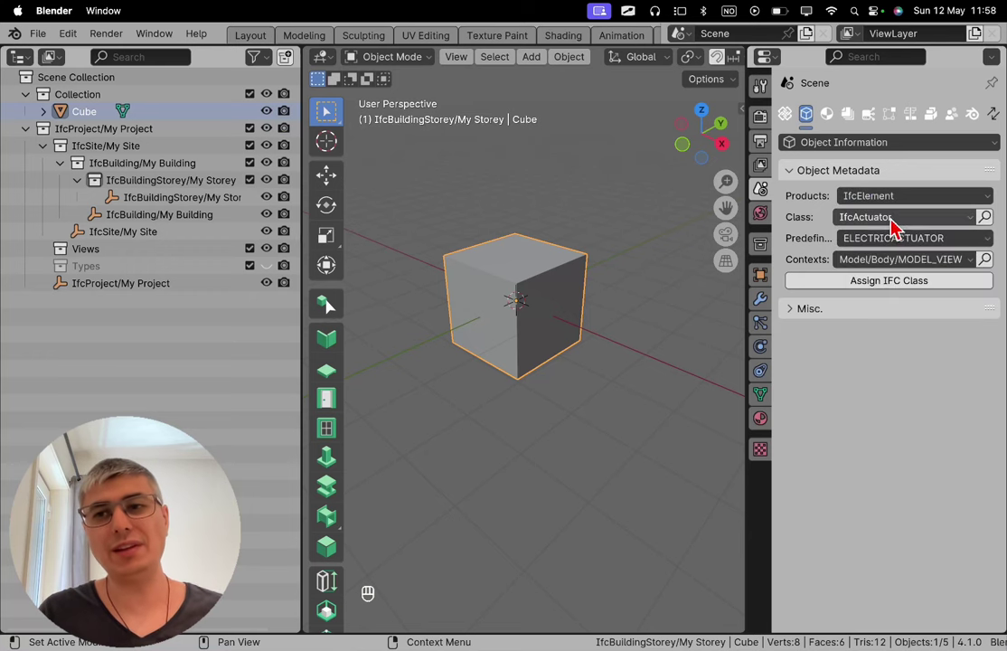
- Set the cube's IFC class to IfcFooting
click(891, 219)
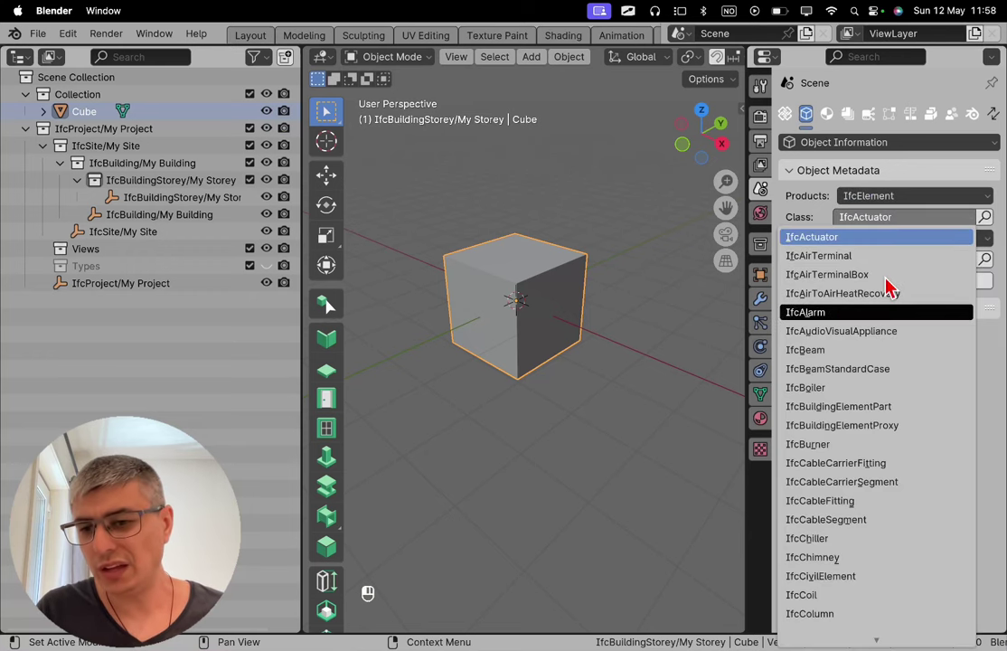
scroll(863, 596, down, 13)
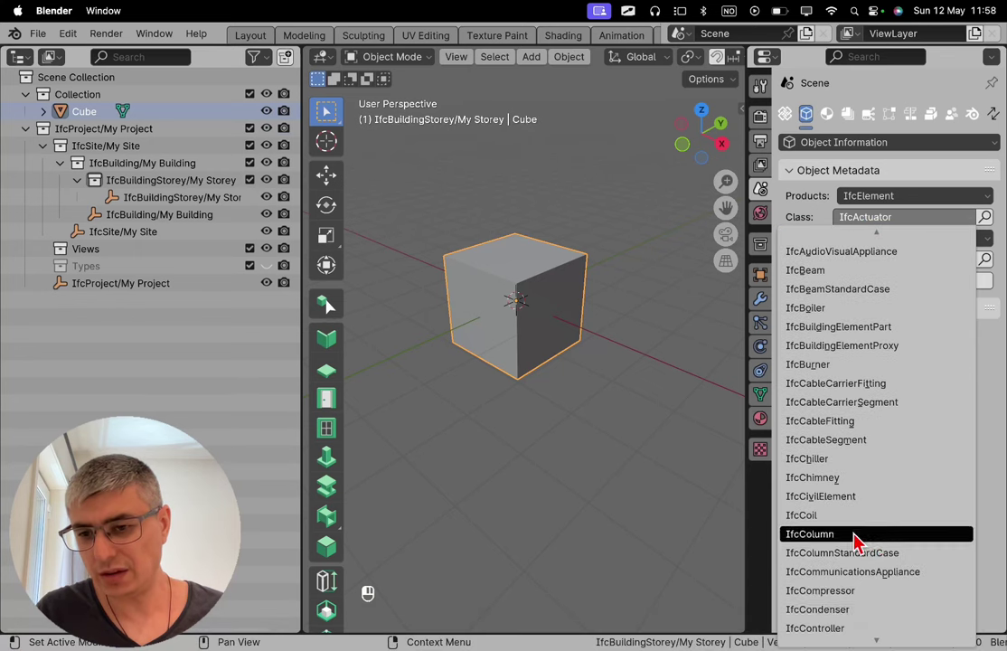
scroll(854, 540, down, 11)
scroll(854, 540, down, 20)
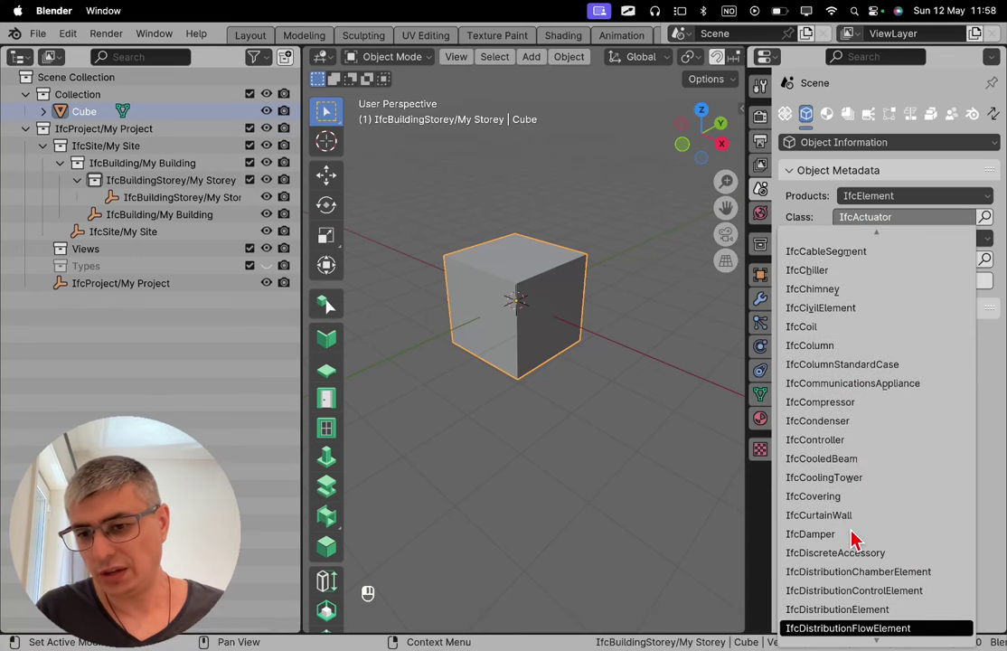
scroll(854, 540, down, 11)
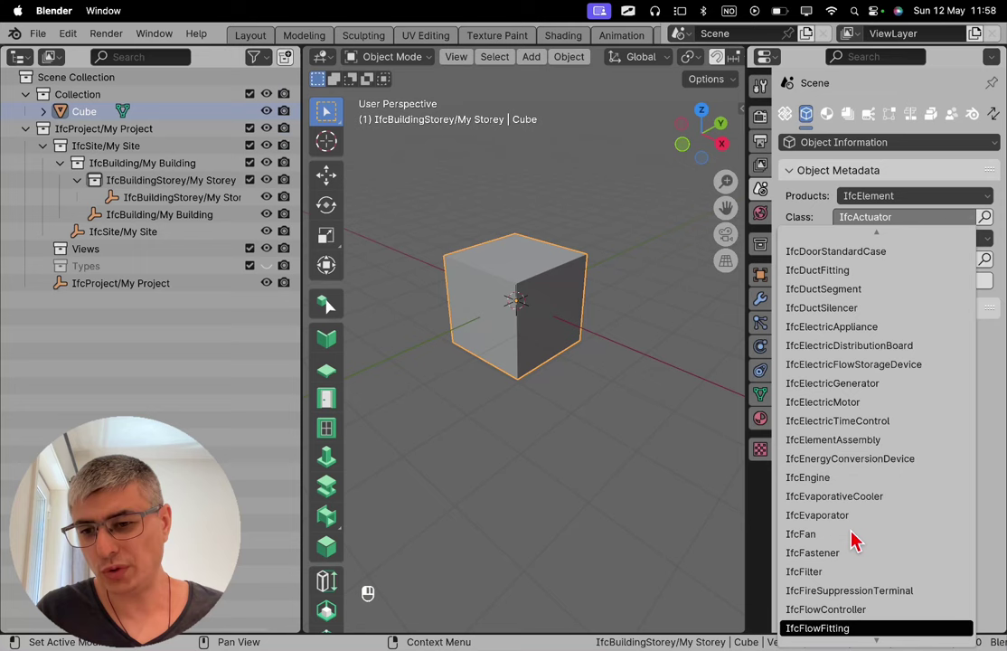
scroll(852, 535, down, 7)
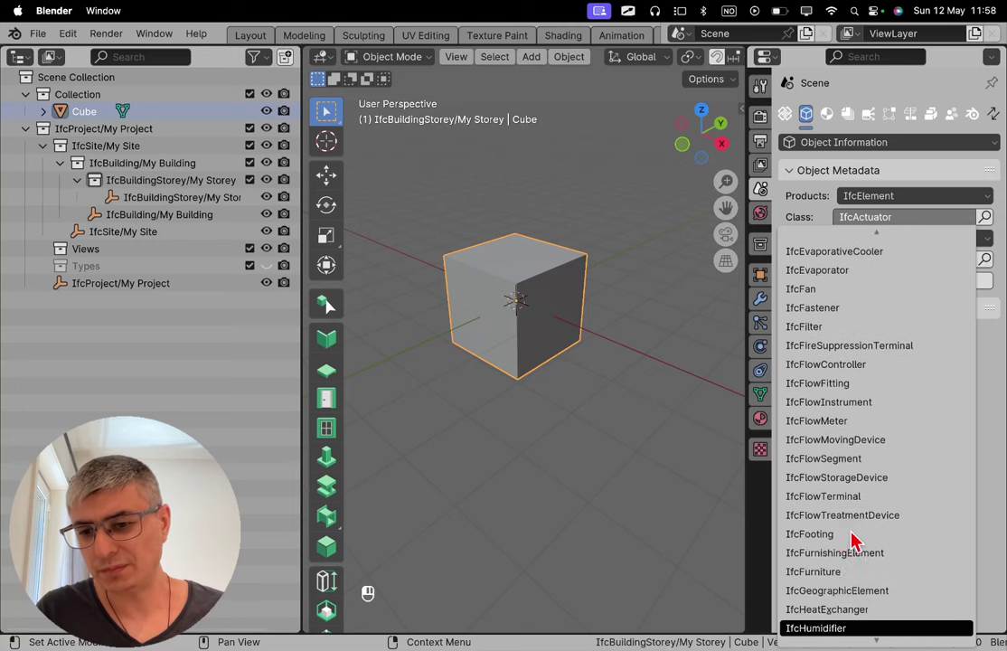
click(849, 517)
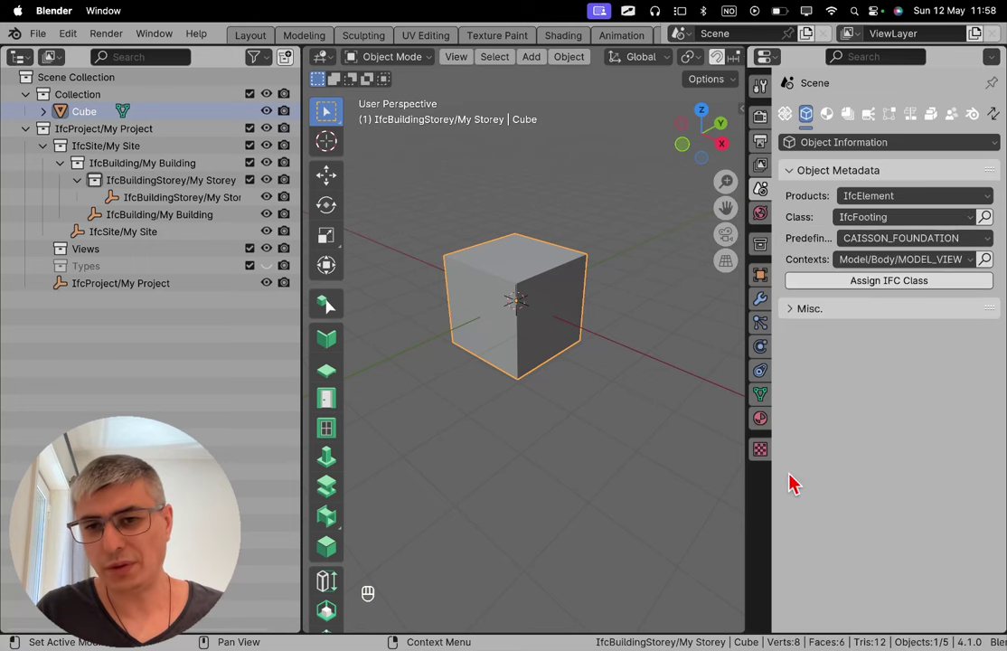
- Set the footing's predefined type to USERDEFINED with custom type My Footing
click(958, 238)
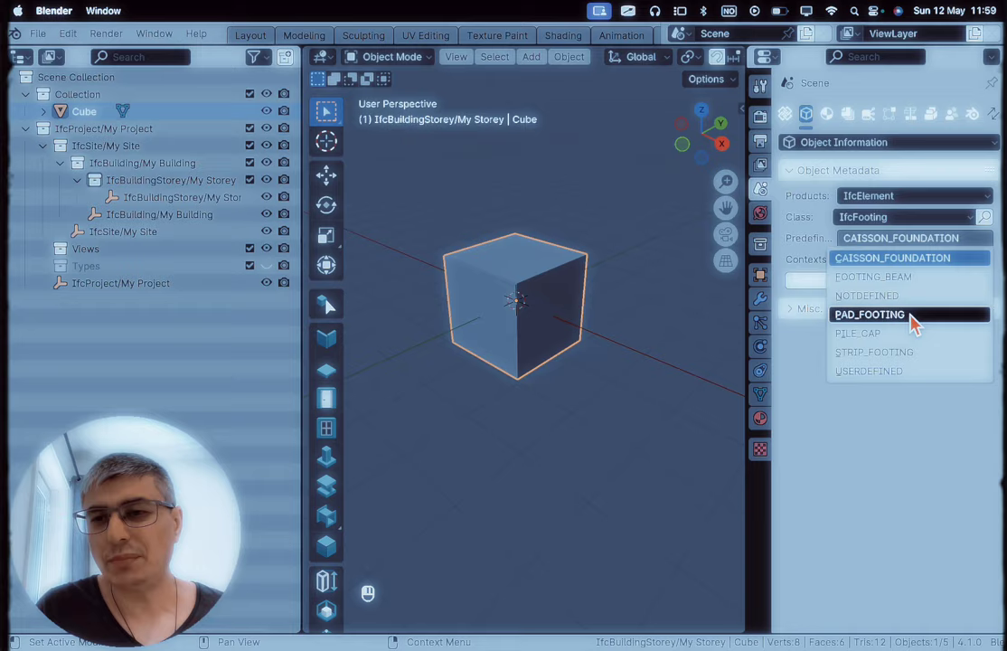
click(915, 314)
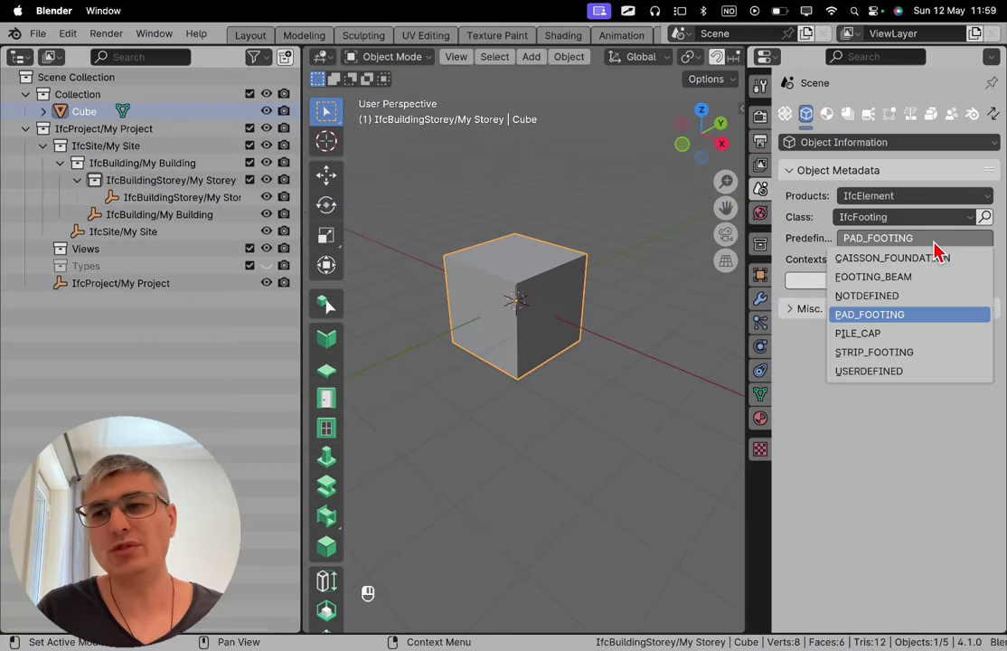
click(875, 372)
click(881, 259)
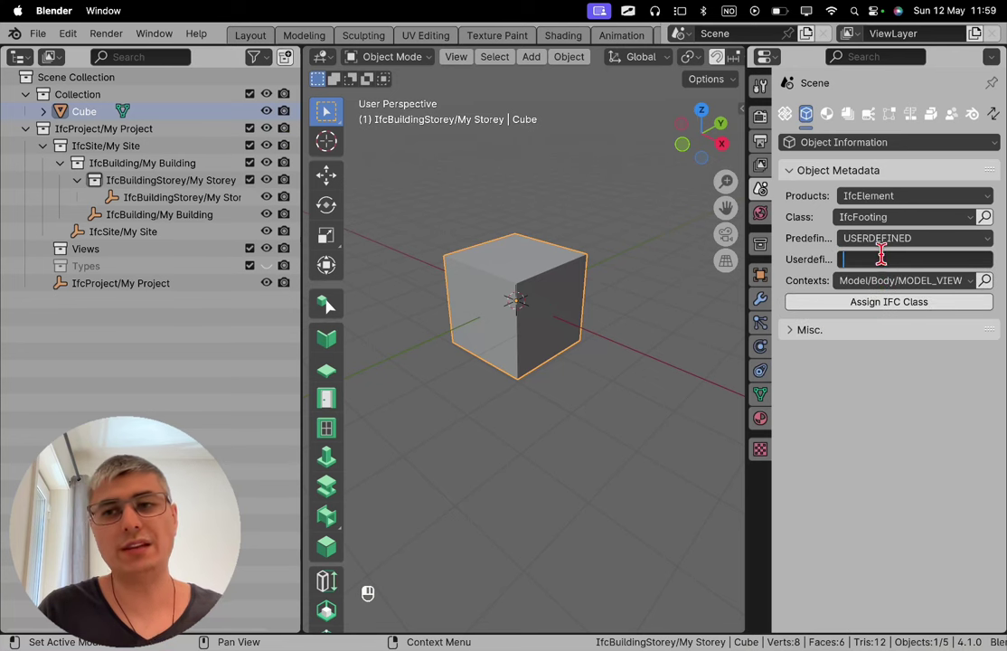
text(My Footing)
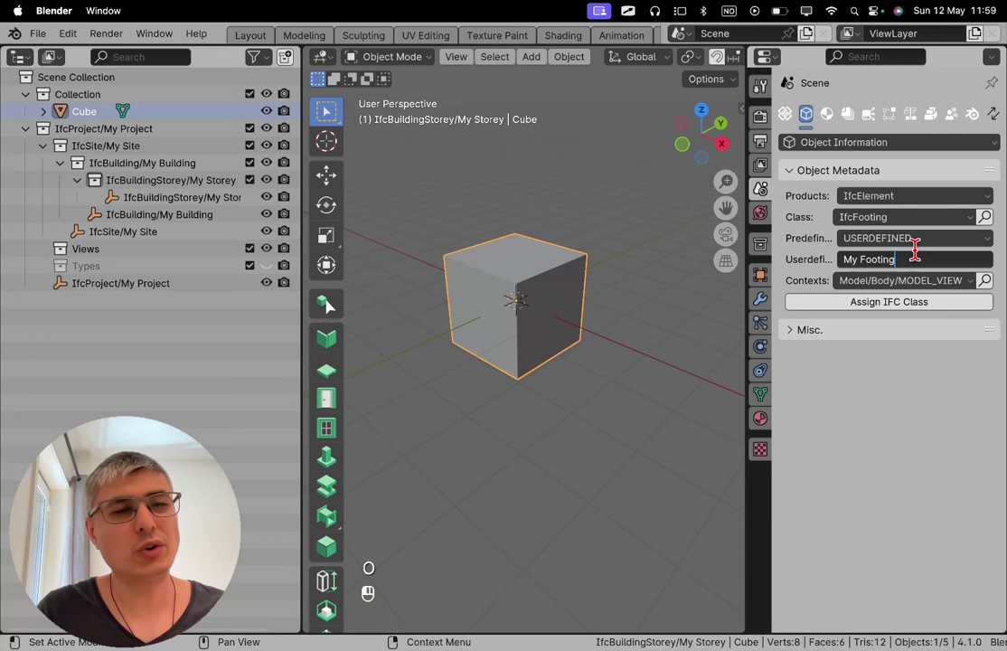
key(Return)
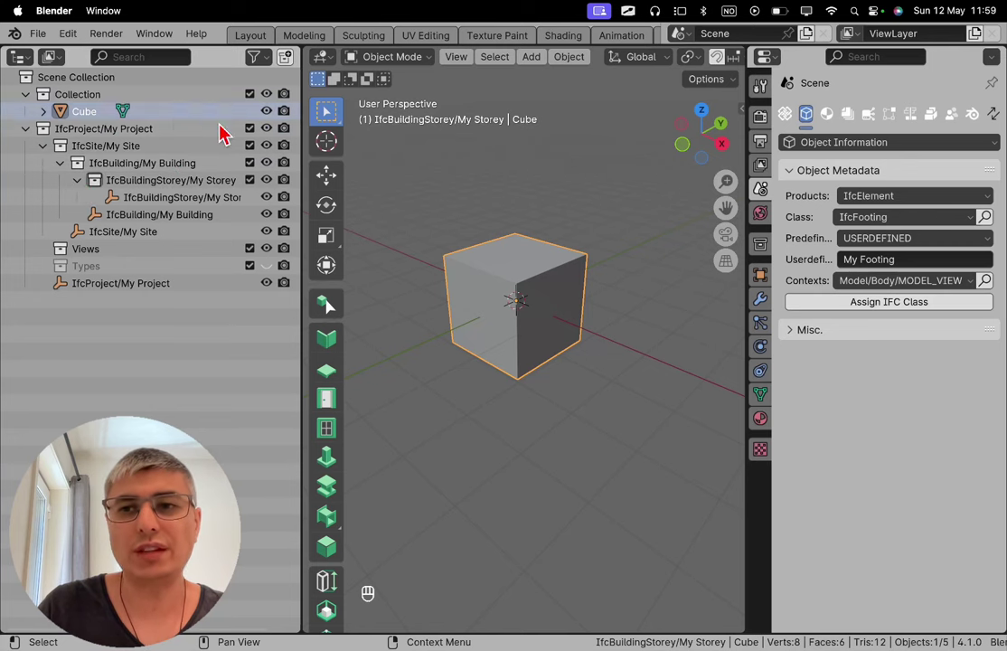
- Assign the IfcFooting class to the cube and open its IFC attributes
click(918, 303)
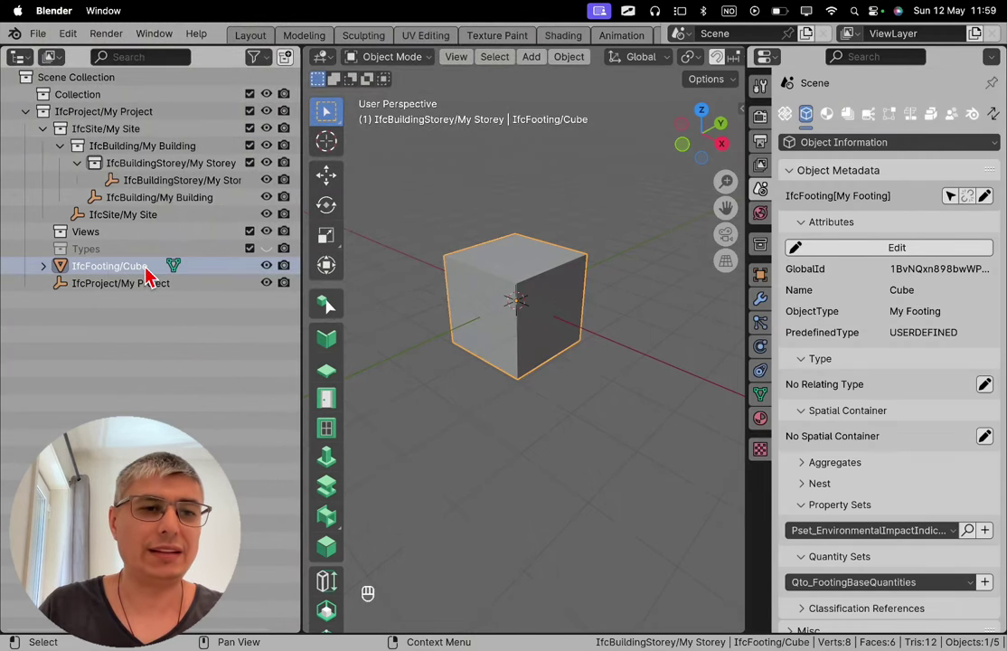
double_click(145, 267)
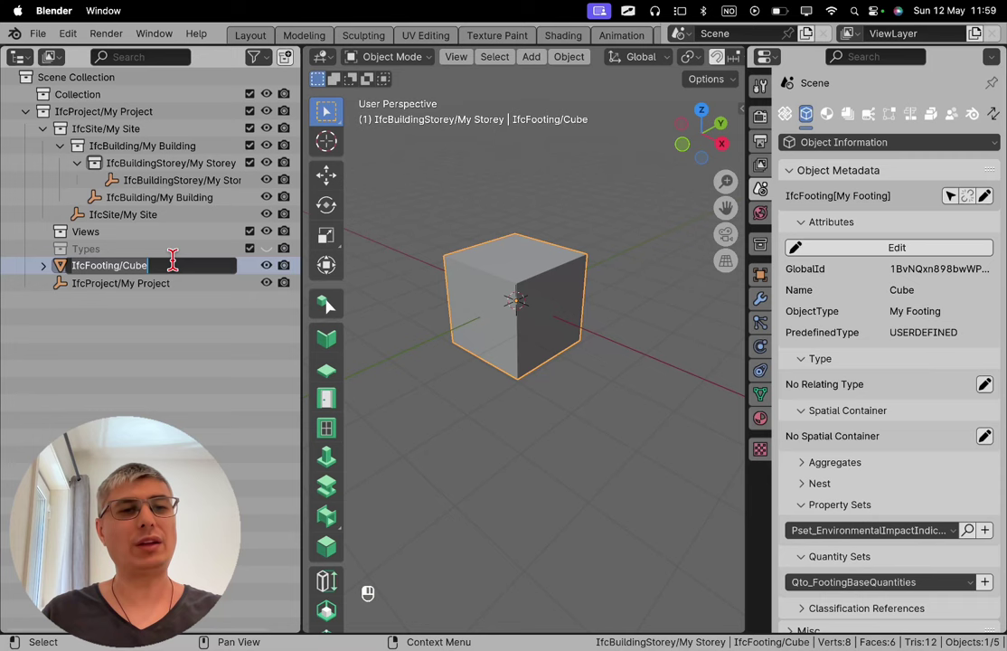
key(Return)
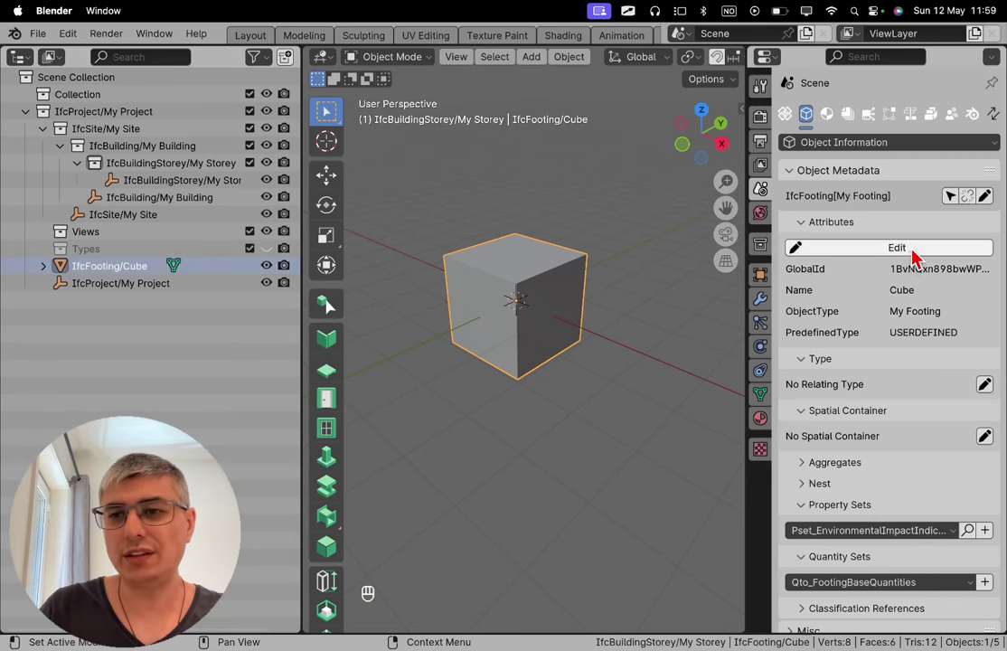
click(913, 247)
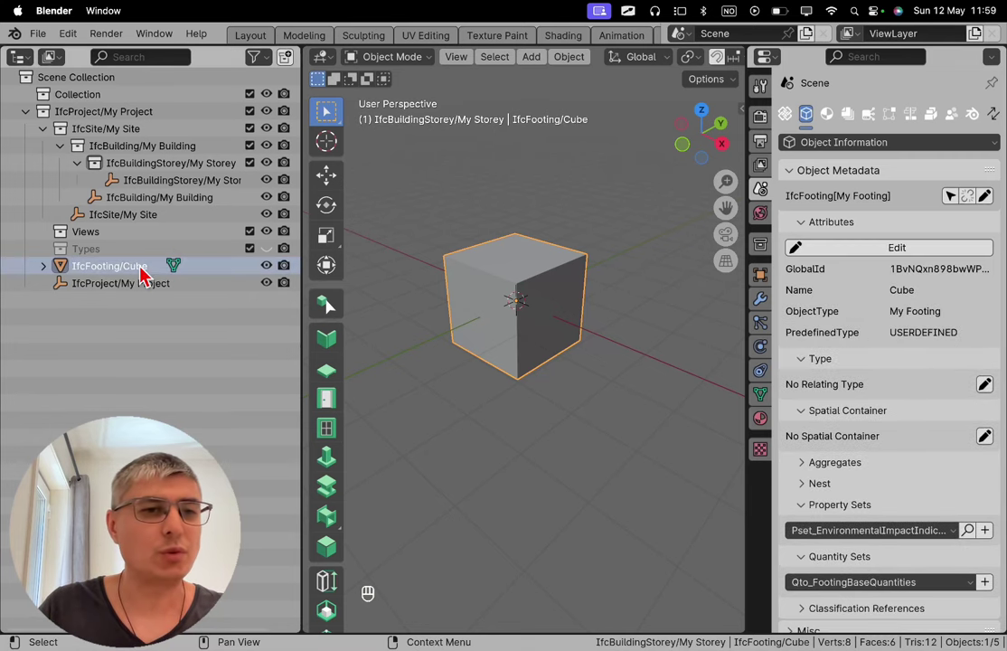
- Rename the IfcFooting/Cube object to footing1 in the outliner
double_click(142, 267)
click(157, 265)
key(BackSpace)
key(BackSpace)
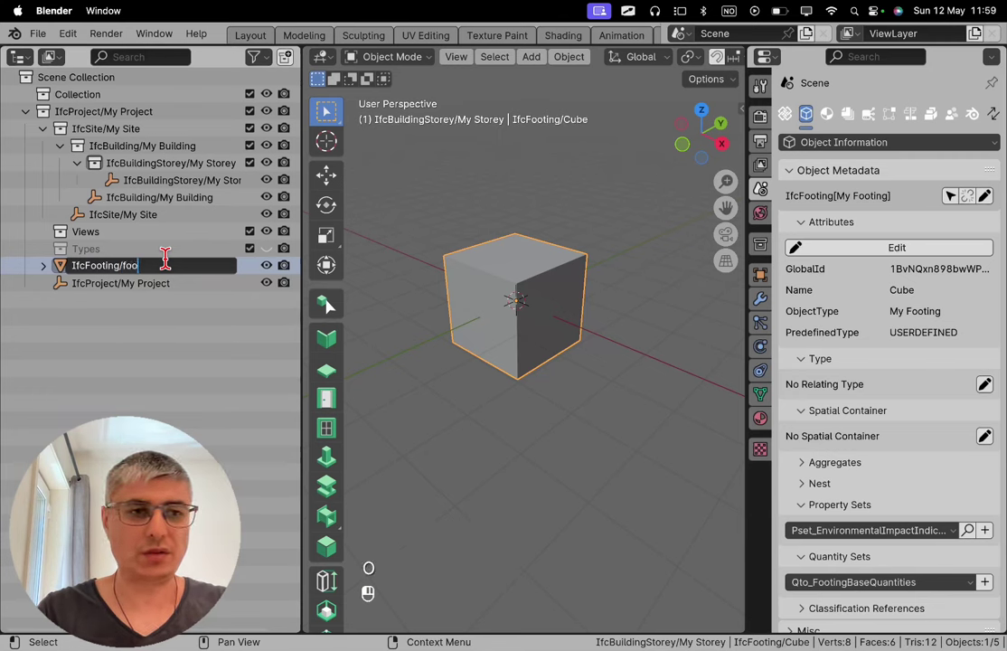
text(footing)
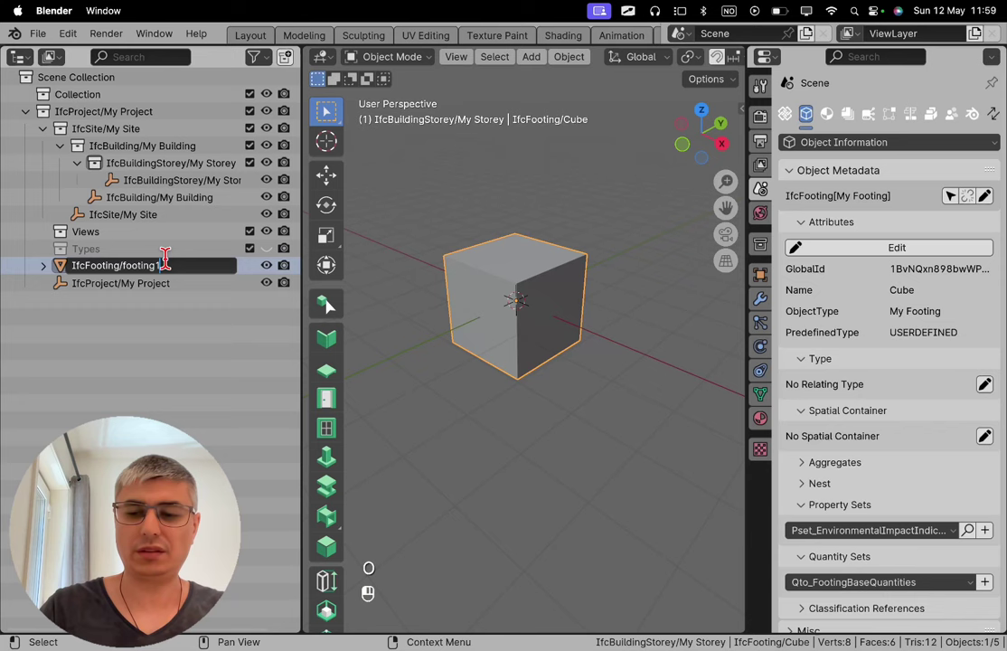
text(1)
key(Return)
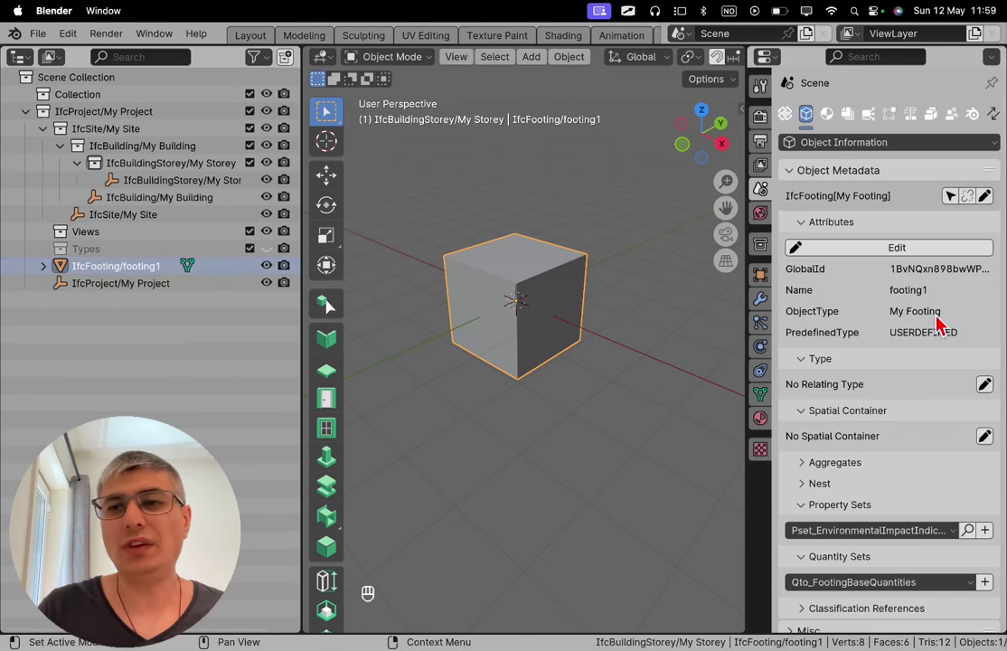
- Save the IFC project and place the 3D cursor on the ground beside the cube
click(38, 33)
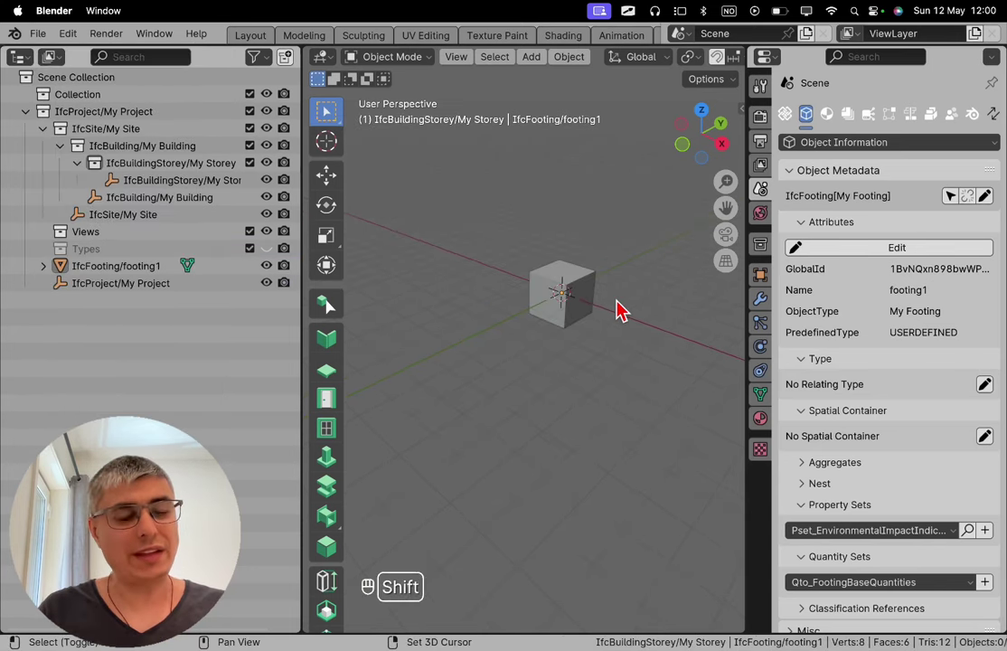
shift+middle_drag(620, 310, 530, 313)
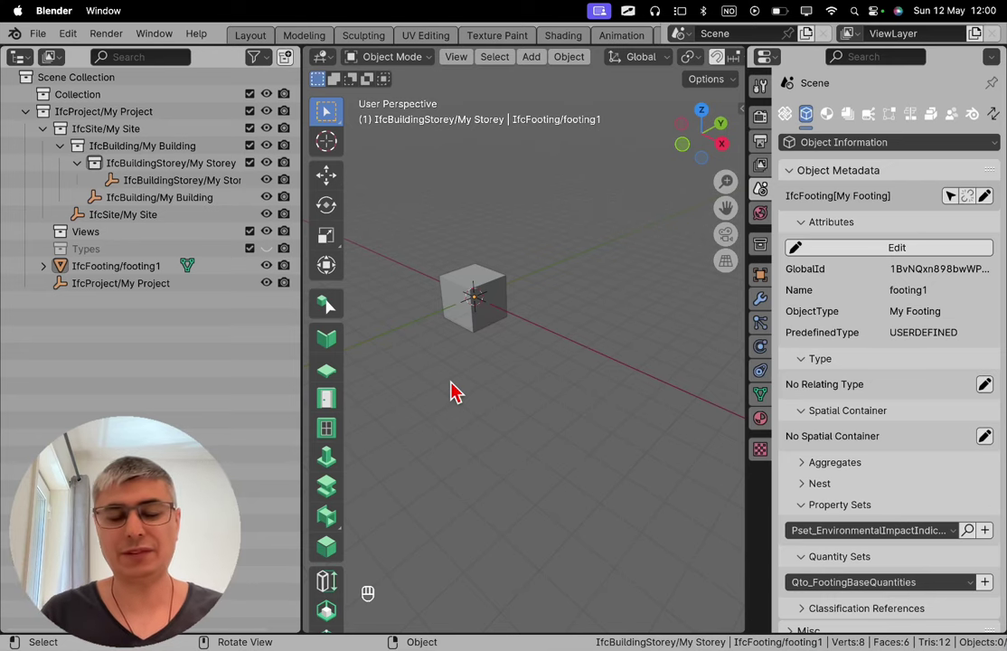
middle_drag(454, 391, 546, 342)
shift+right_click(580, 382)
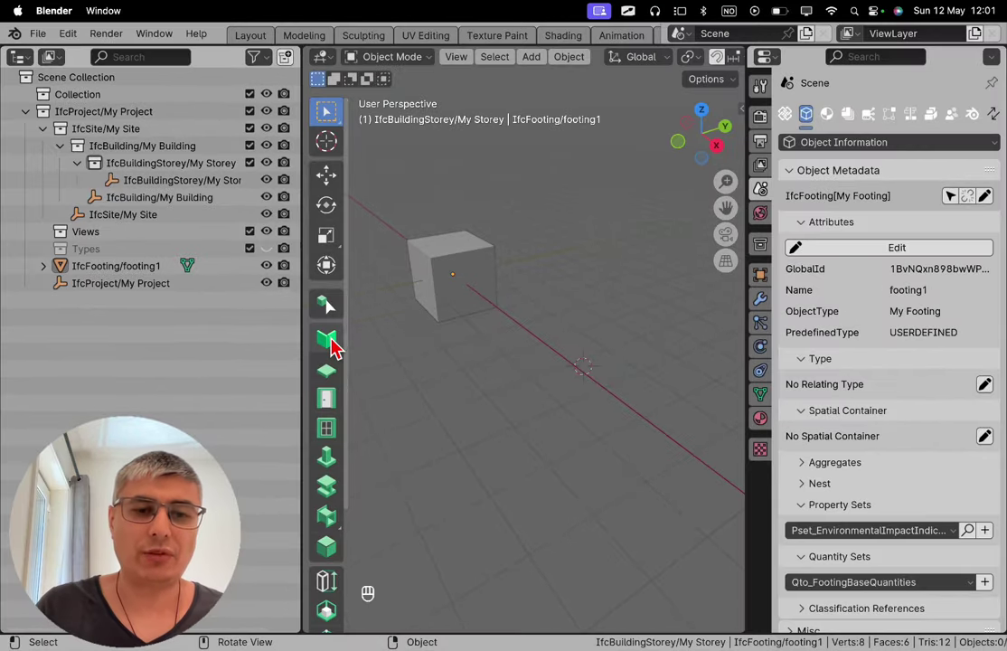
- Create a TYPEX wall type and place a 3 m high, 1 m long wall beside footing1
click(329, 341)
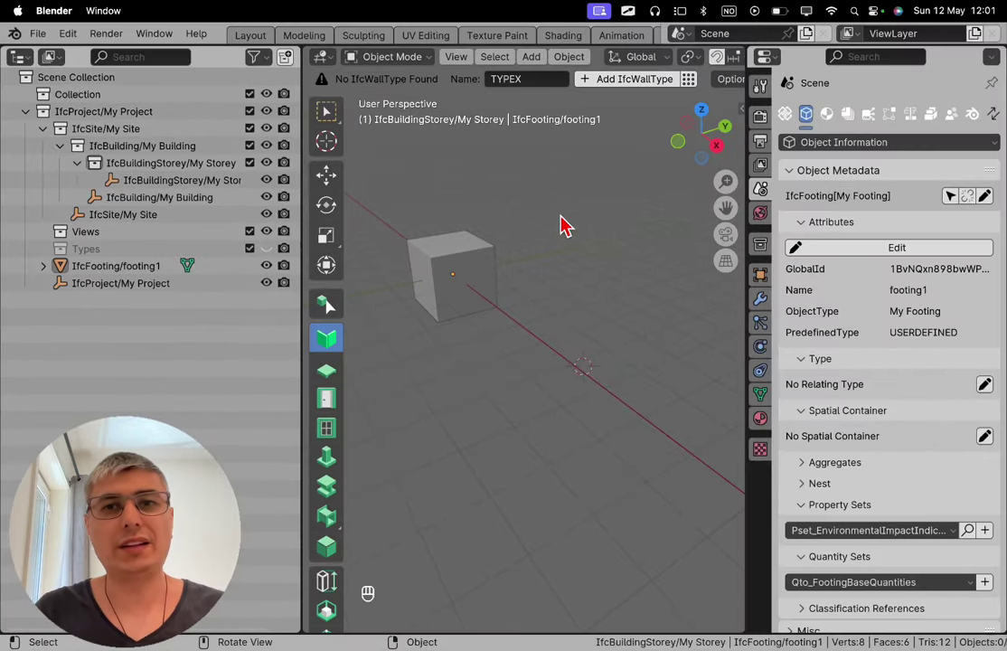
click(635, 80)
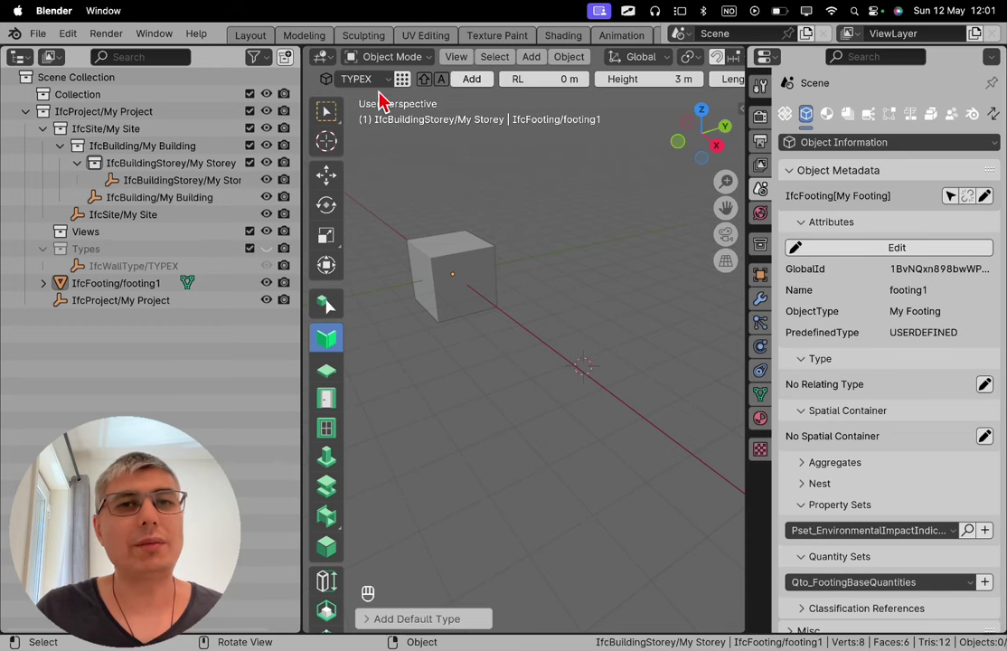
click(471, 80)
scroll(647, 238, up, 3)
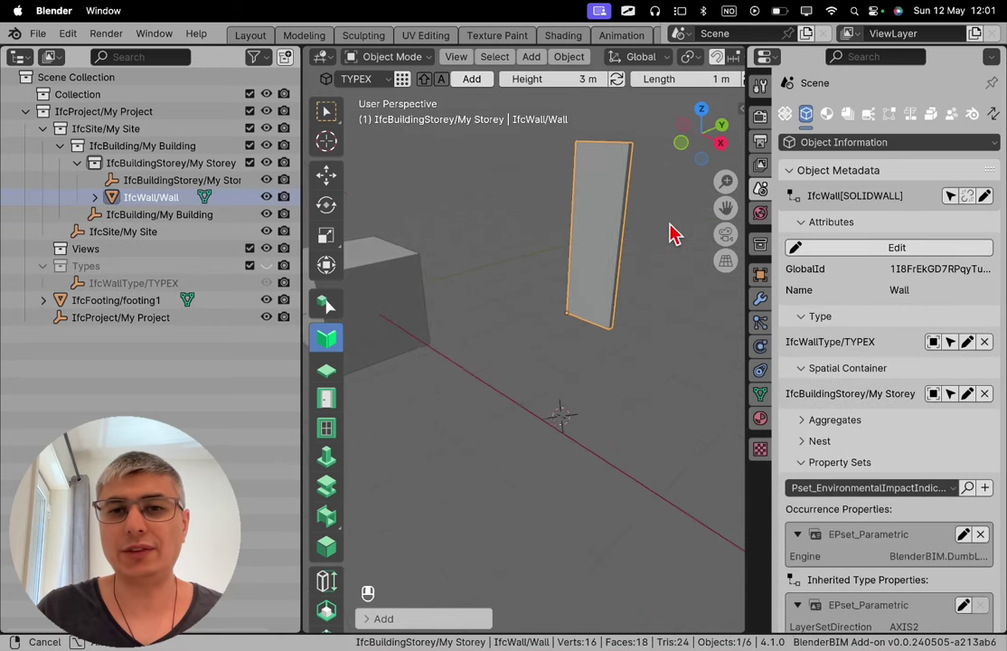
scroll(672, 232, down, 3)
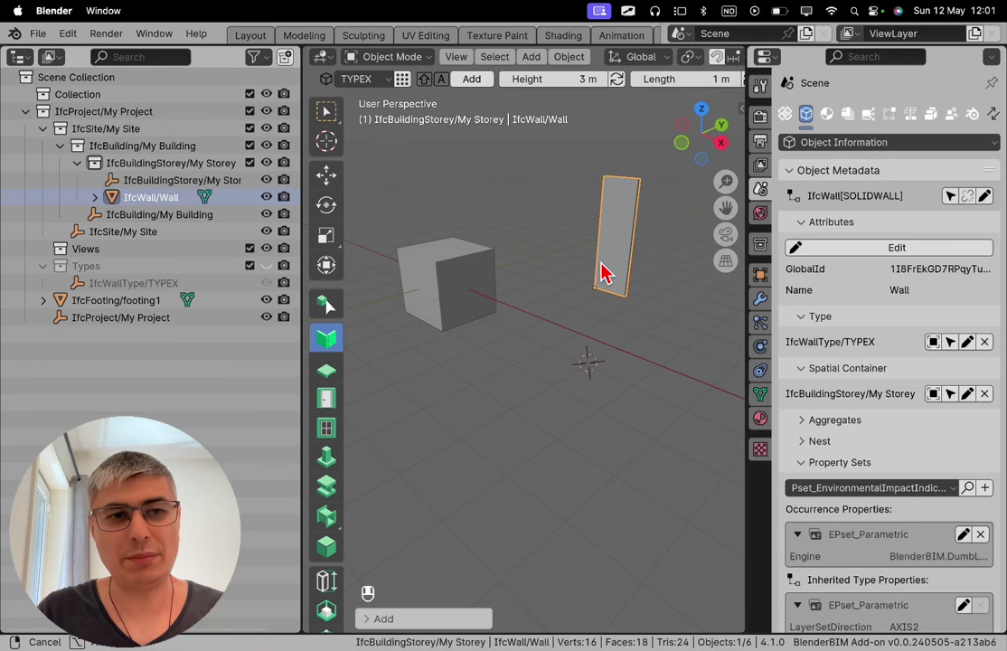
scroll(603, 272, left, 1)
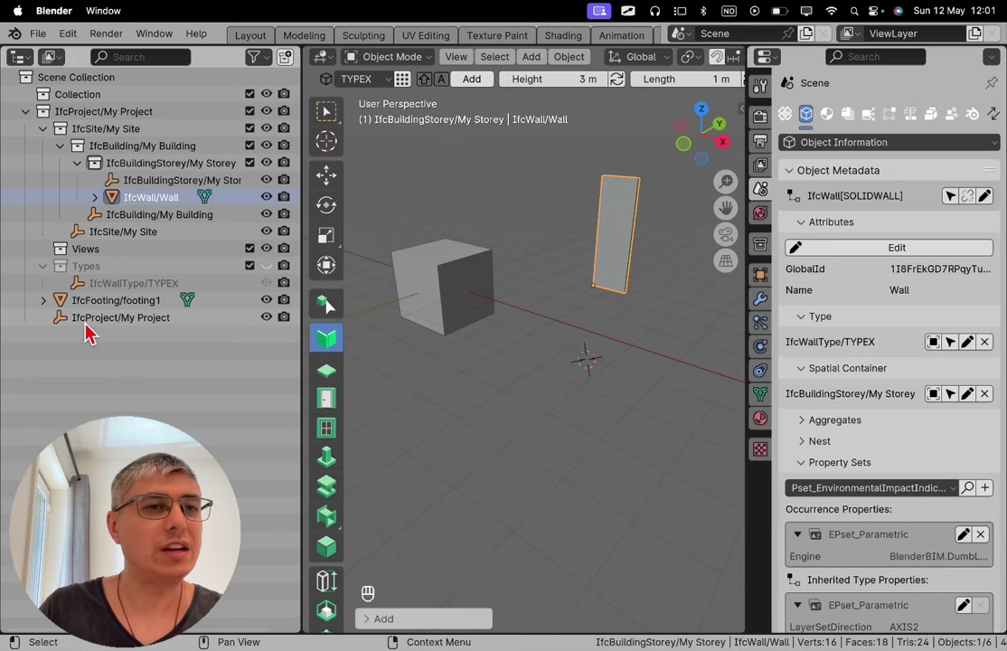
- Drag IfcFooting/footing1 in the outliner onto the IfcBuildingStorey/My Storey collection
click(135, 303)
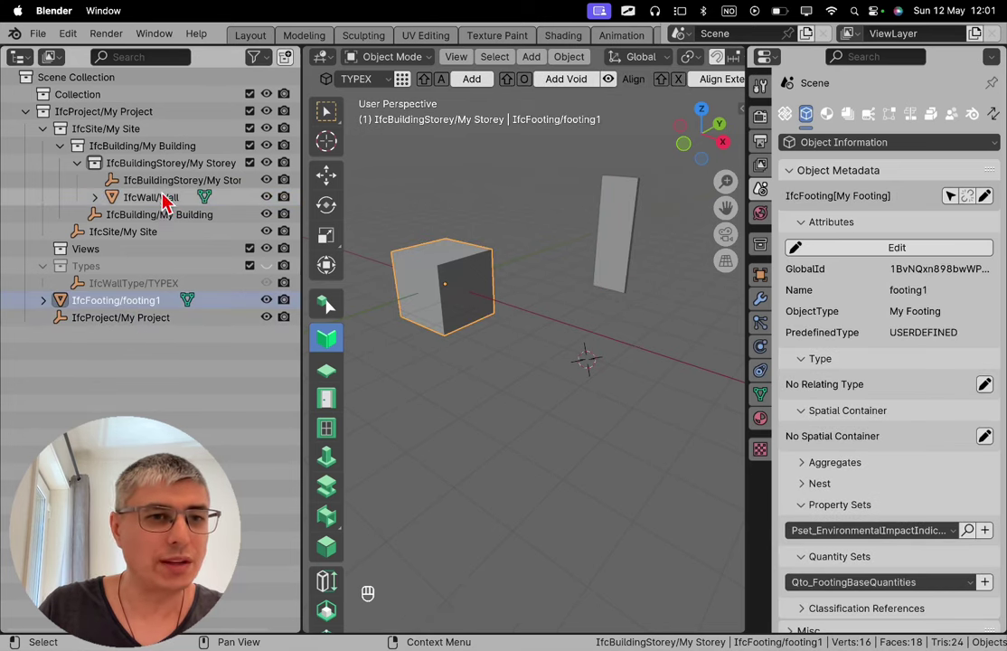
drag(145, 303, 147, 168)
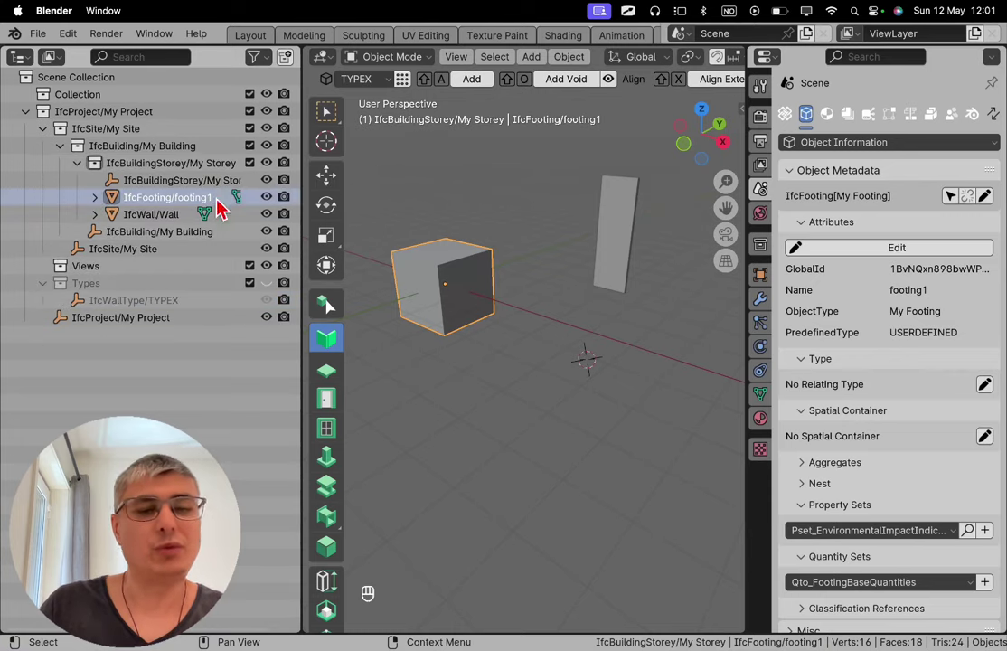